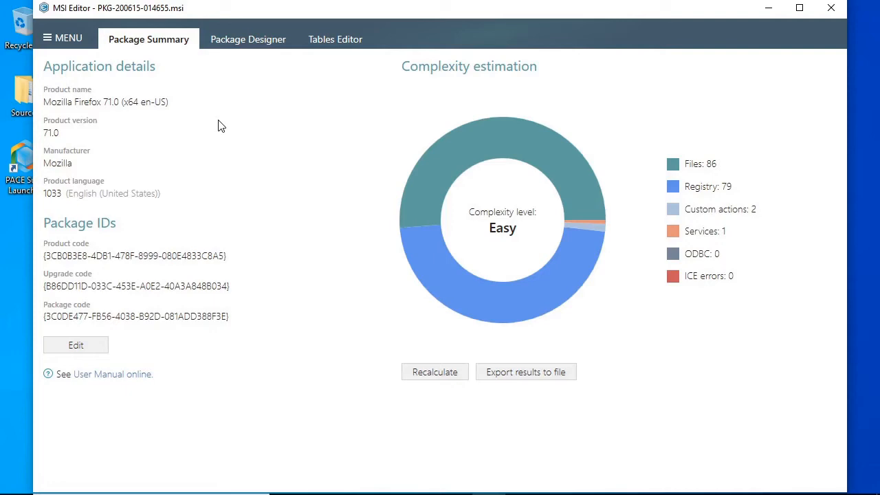
Step: Create a Windows Installer transform for the package and save it as PKG-200615-014655.mst in the MSI folder
left_click(84, 37)
left_click(105, 66)
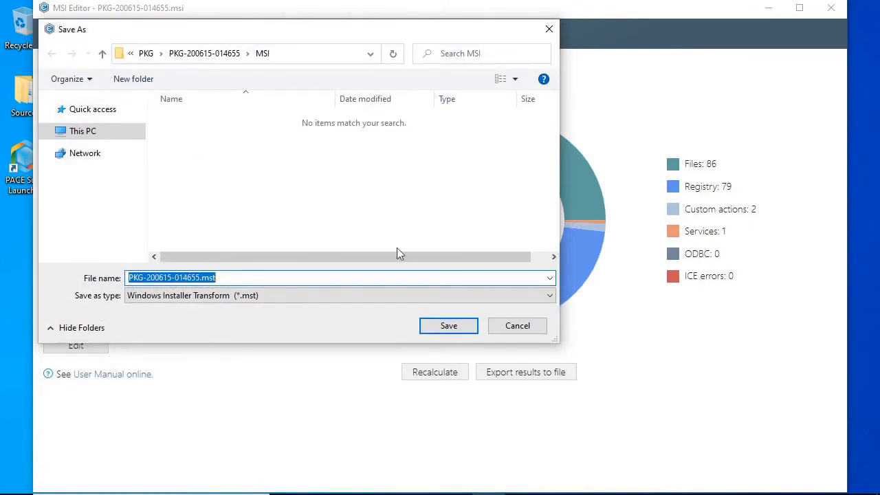
left_click(474, 326)
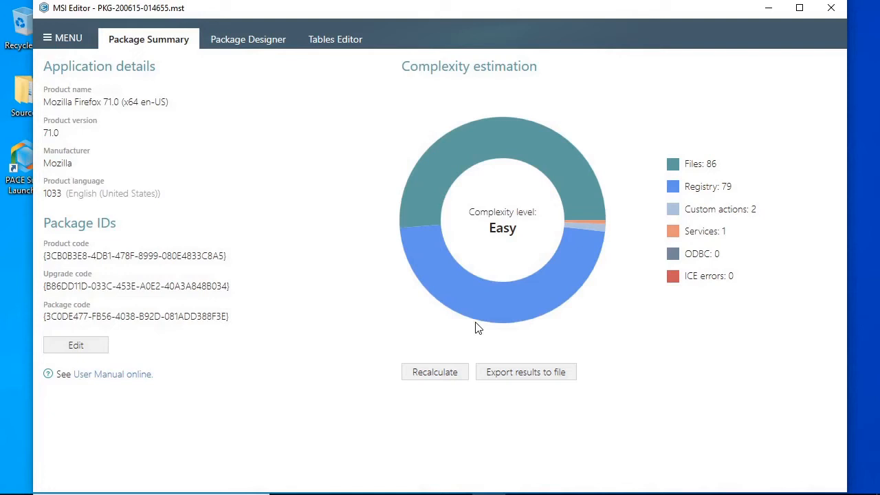
Step: Start a registry import in the package's Registry section and load RegistrySettigns2.reg, RegistrySettings1.reg and RegistrySettings3.reg from the MozillaFirefox folder
left_click(252, 41)
left_click(119, 134)
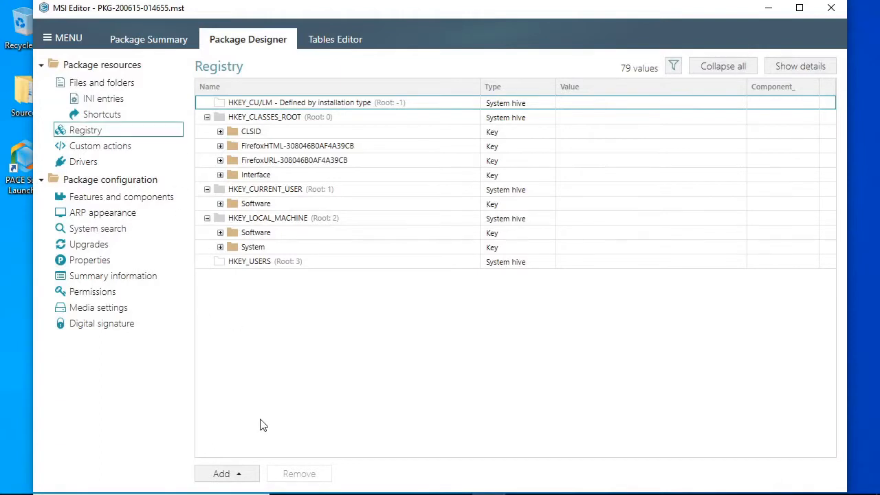
left_click(253, 474)
left_click(274, 456)
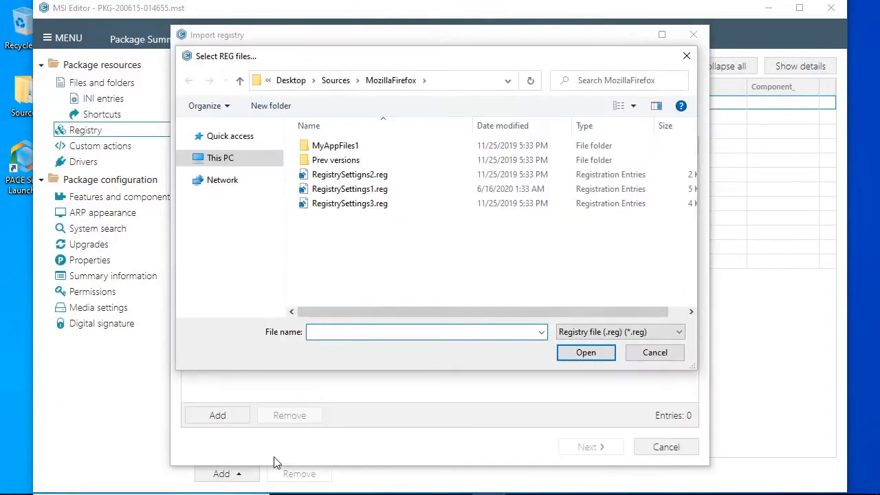
left_click_drag(375, 232, 369, 195)
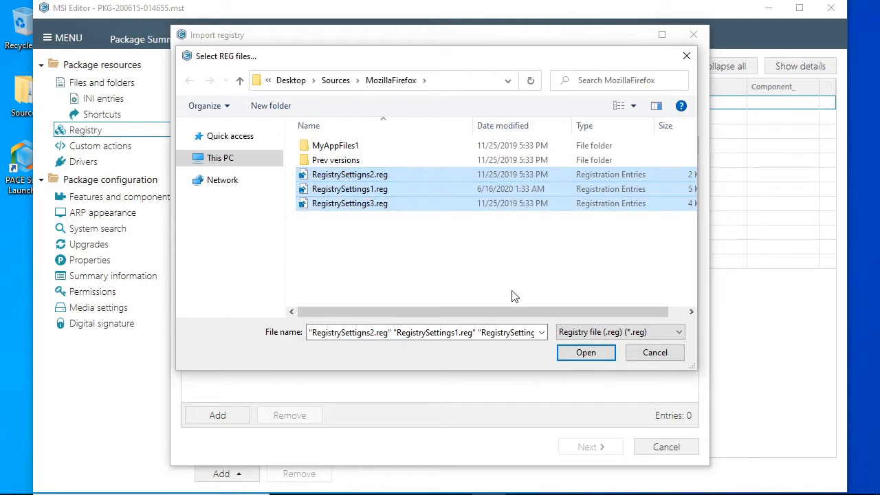
left_click(580, 352)
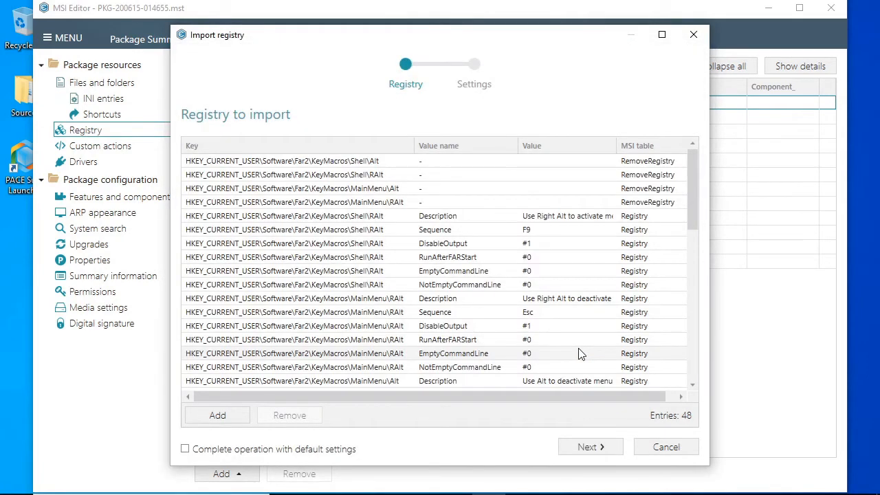
Step: Compare the two square-bracket handling options and complete the registry import with new features and components created
left_click(580, 353)
right_click(579, 353)
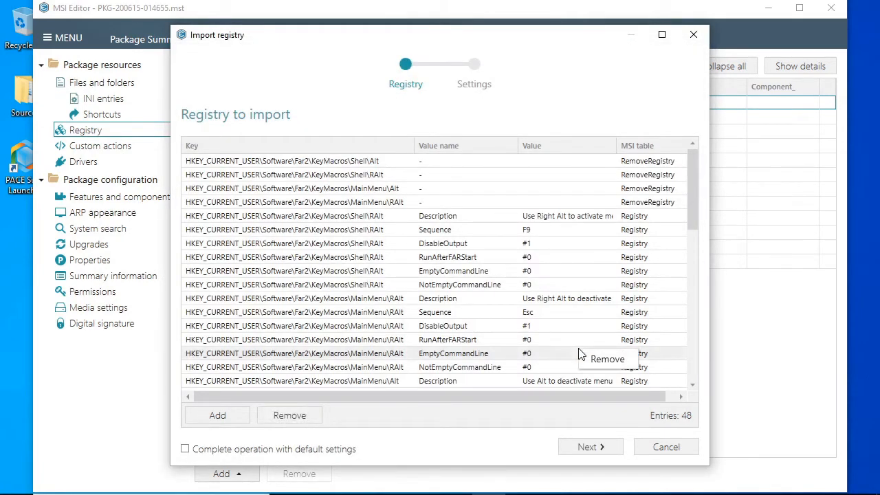
left_click(555, 405)
left_click(587, 446)
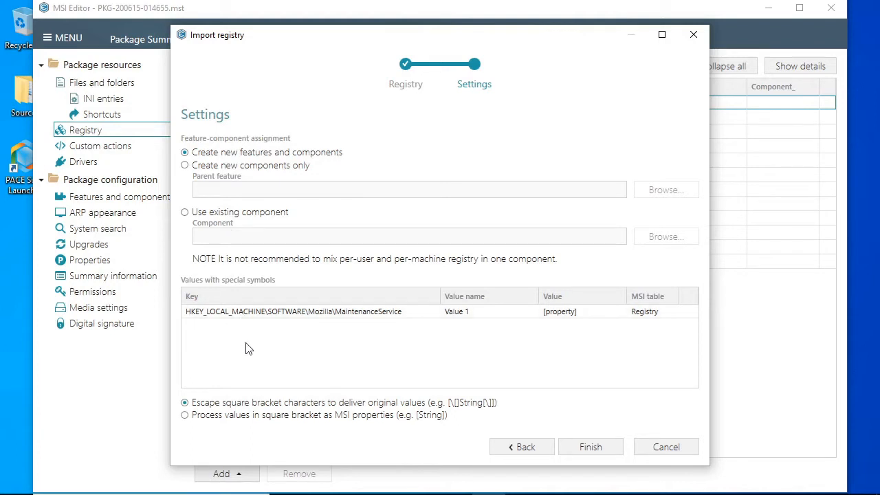
left_click(238, 416)
left_click(232, 404)
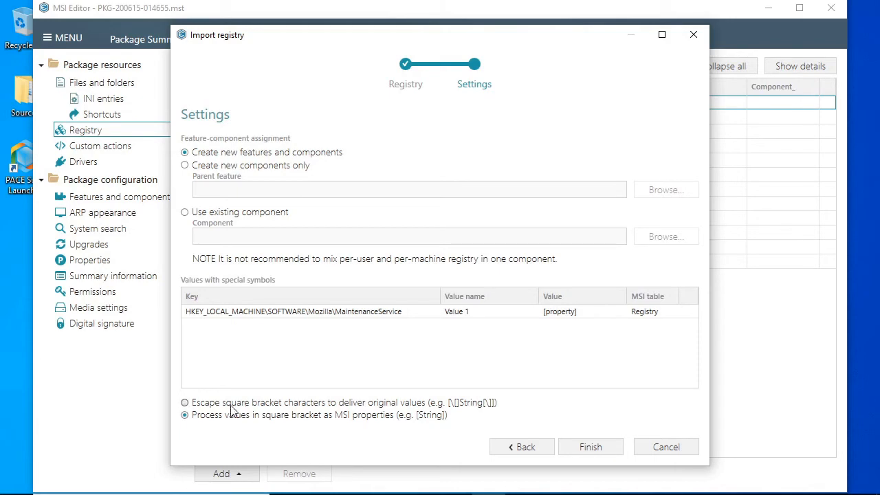
left_click(564, 450)
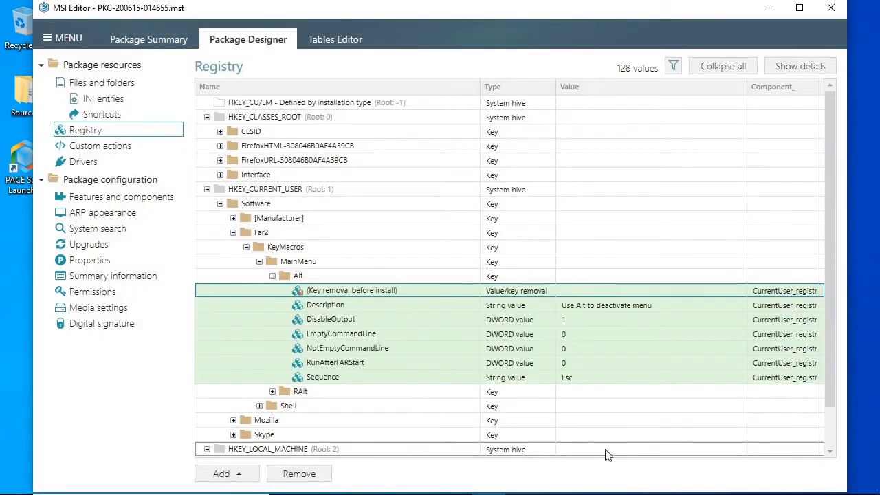
Step: Export the Software key under HKEY_CURRENT_USER to a registry file named test
right_click(284, 205)
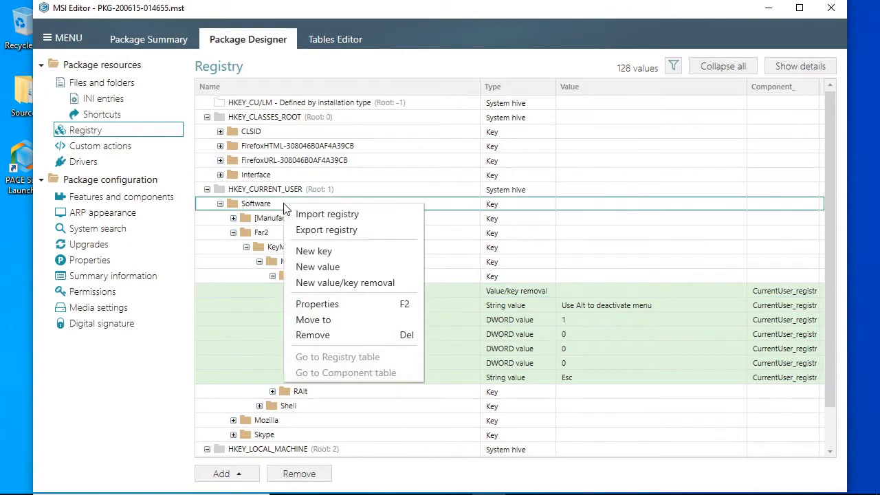
left_click(318, 231)
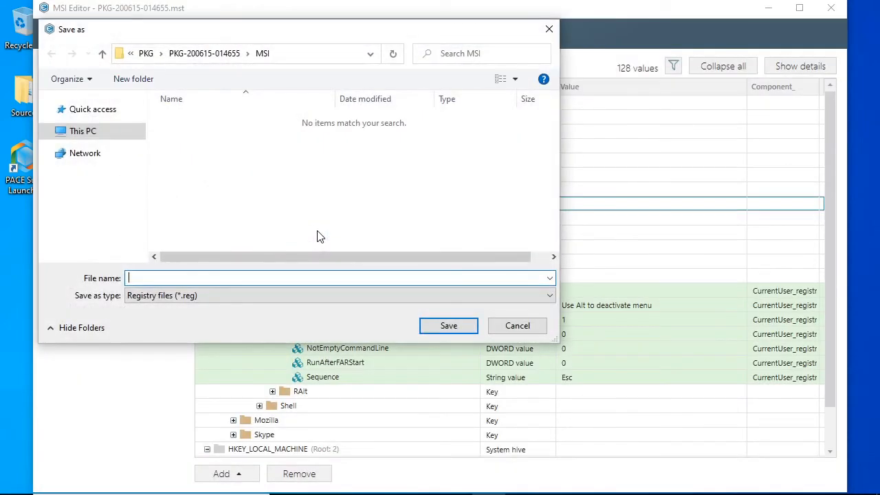
type("test")
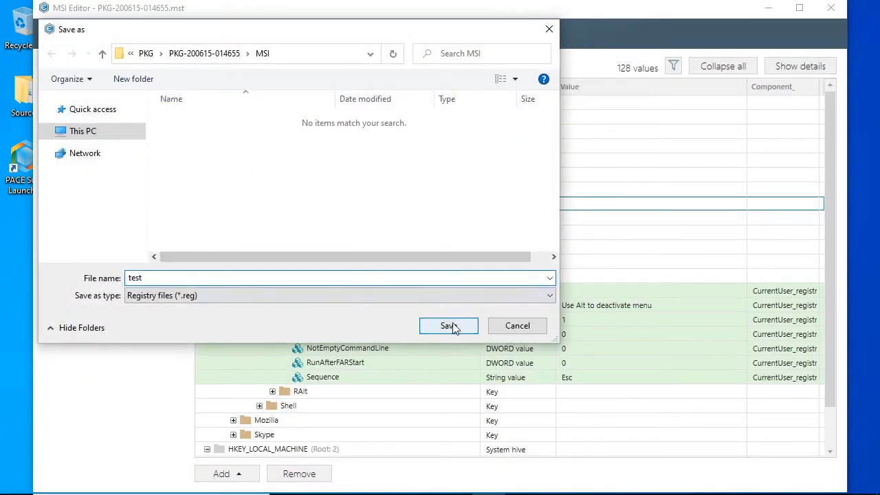
left_click(451, 324)
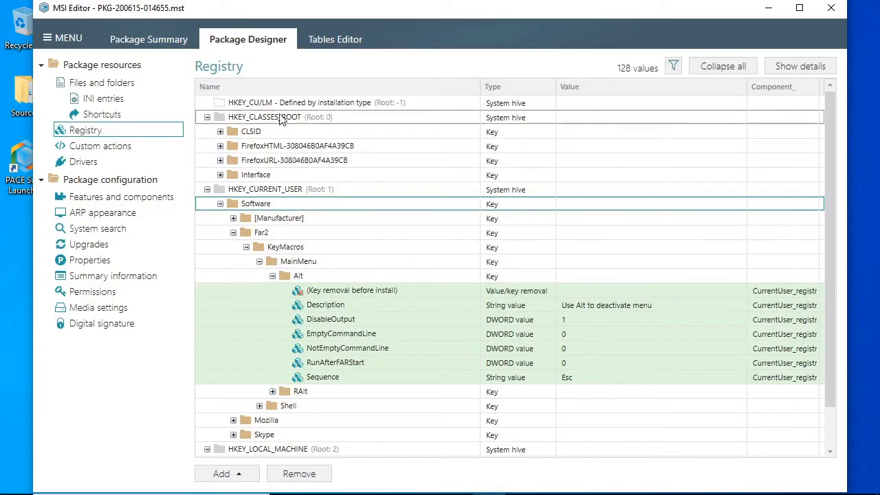
Step: Add a key named "test key" under HKEY_CLASSES_ROOT, assigned to the AccessibleHandler.dll component
right_click(280, 117)
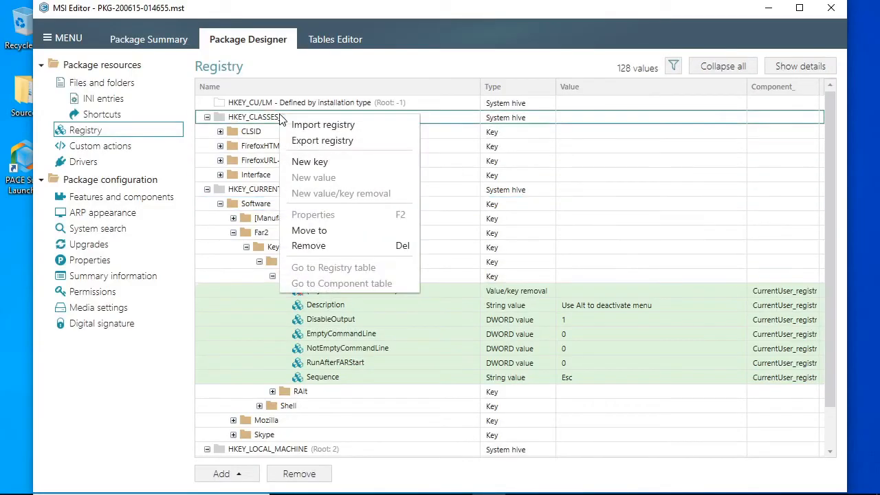
left_click(324, 161)
type("test key")
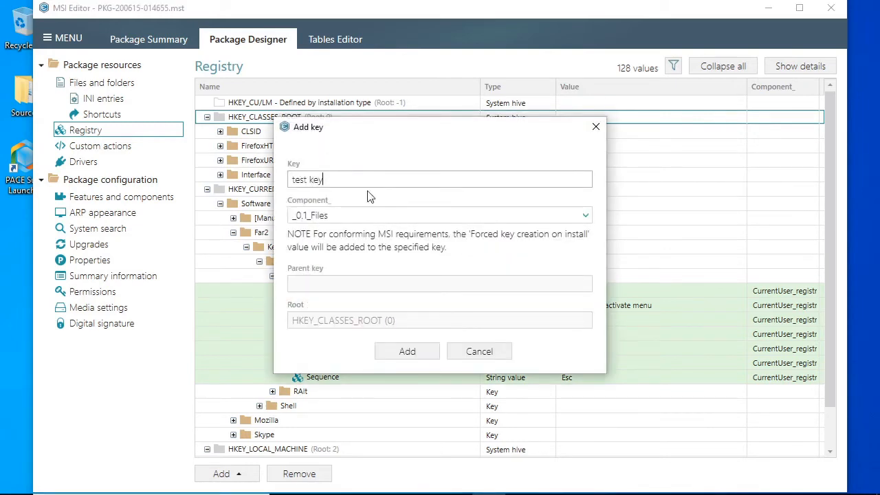
left_click(385, 215)
left_click(410, 272)
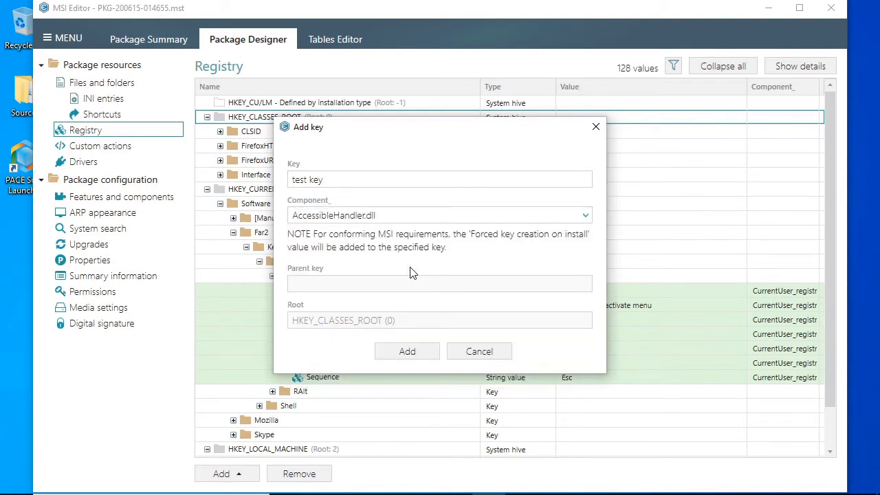
left_click(420, 354)
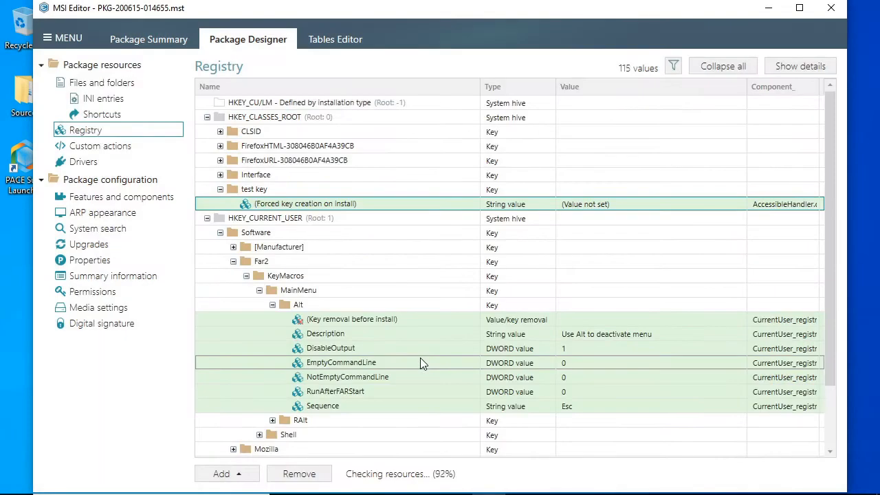
Step: Create a new string value named "test" with the data "value 1" under the CLSID key, setting both name and value
left_click(299, 128)
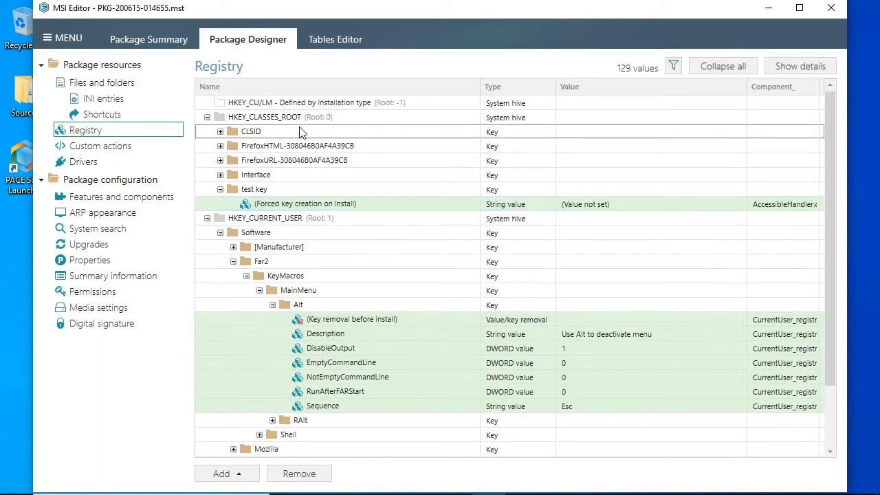
right_click(300, 132)
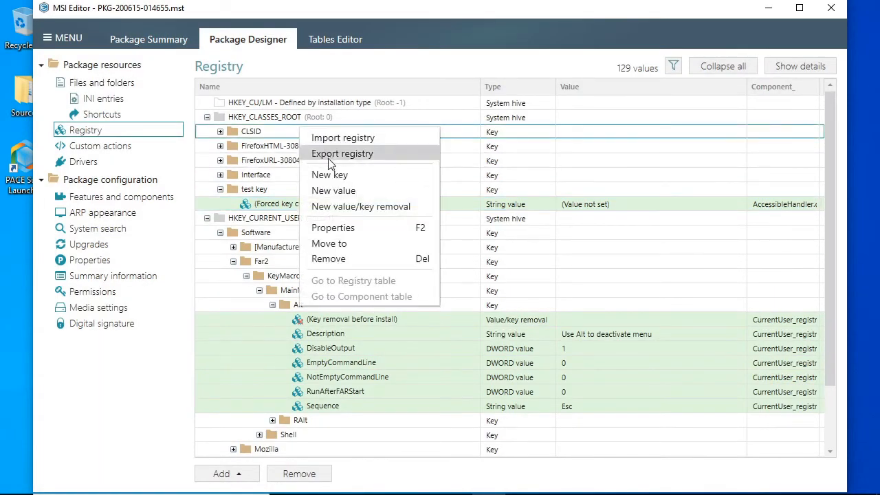
left_click(341, 198)
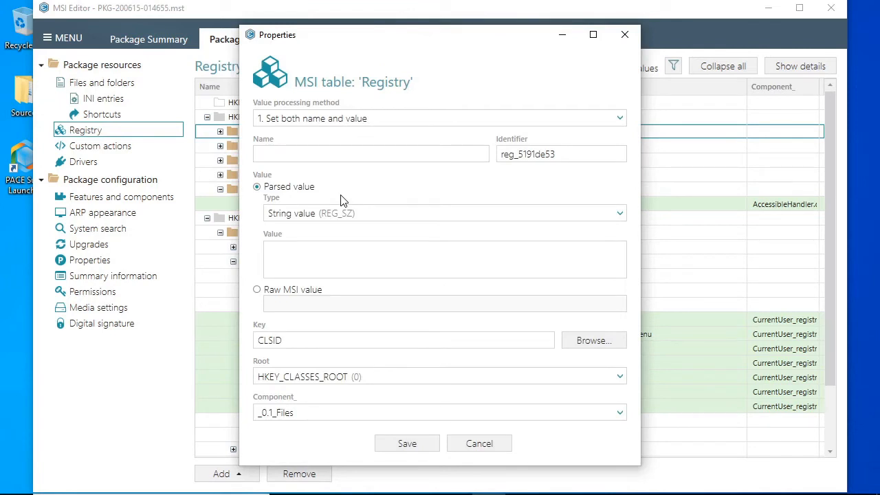
left_click(405, 122)
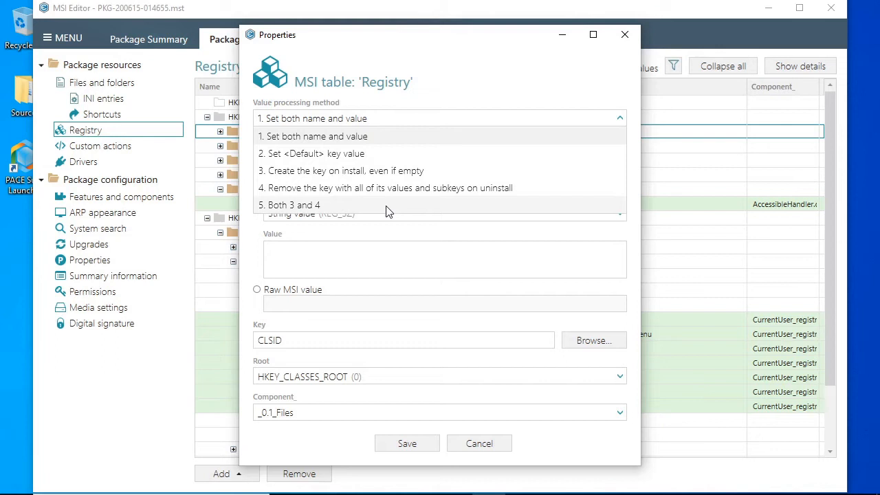
left_click(450, 103)
left_click(427, 152)
type("test")
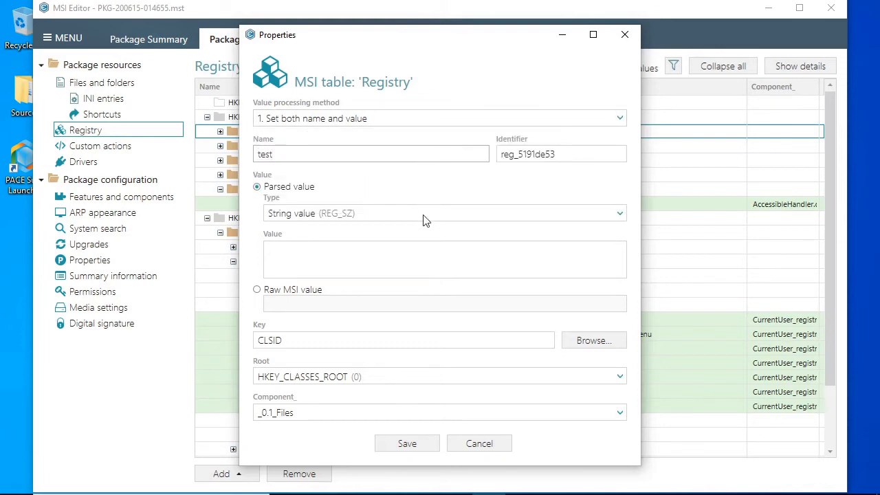
left_click(421, 254)
type("value 1")
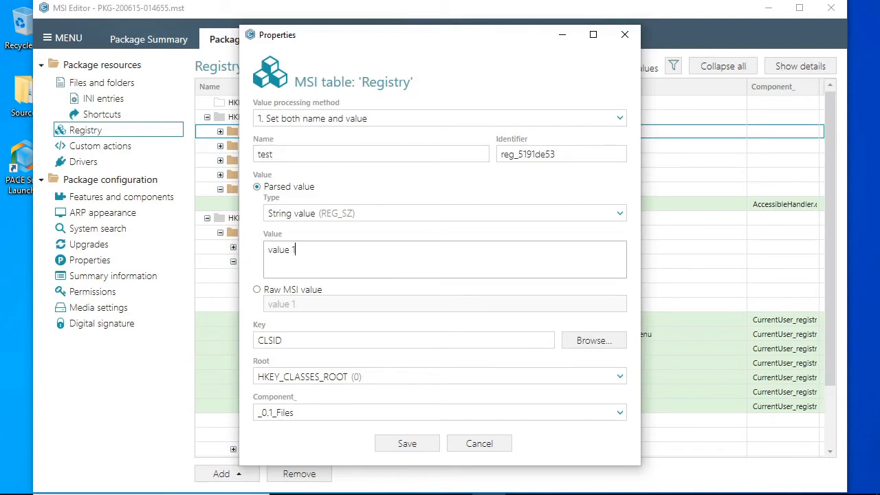
Step: Assign the new CLSID value to the api_ms_win_core_localization_l1_2_0.dll component and save it
left_click(468, 415)
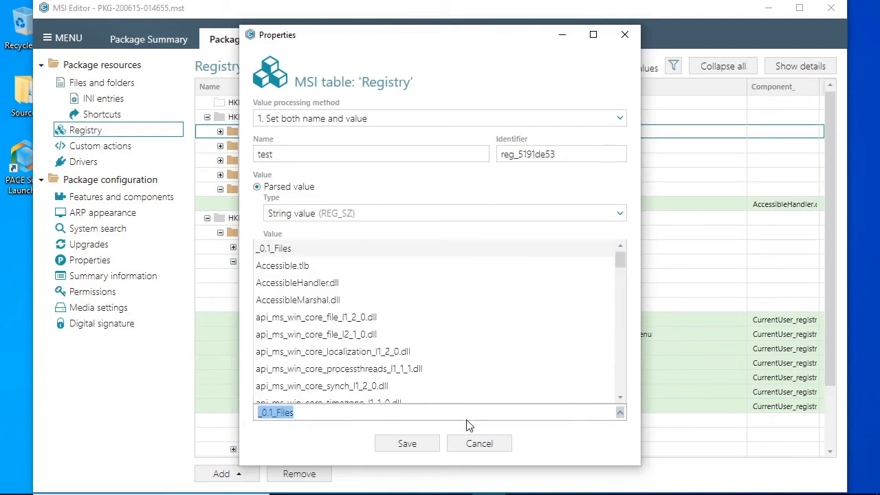
left_click(453, 353)
left_click(412, 443)
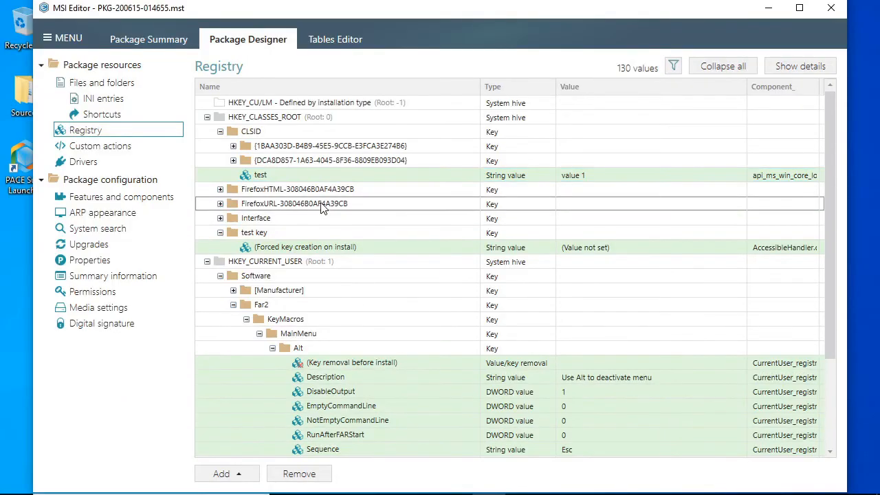
Step: Review the general properties and install or uninstall options of the FirefoxURL key, and close them without saving
right_click(323, 205)
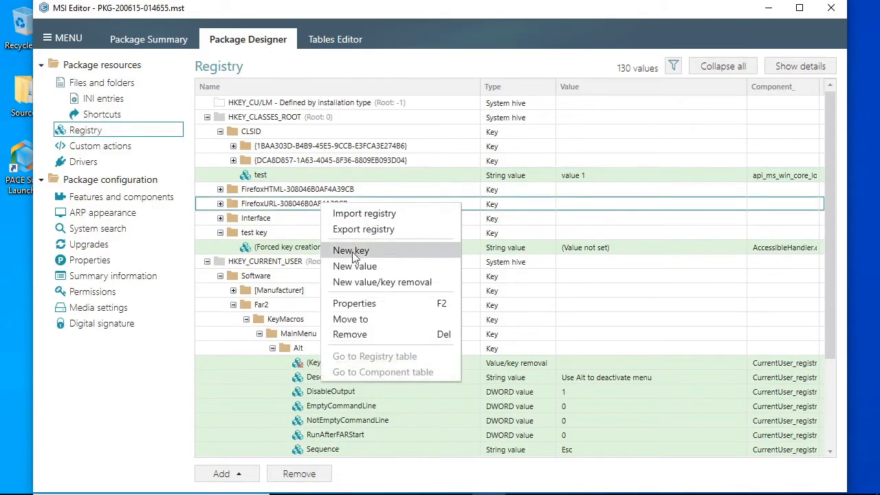
left_click(367, 307)
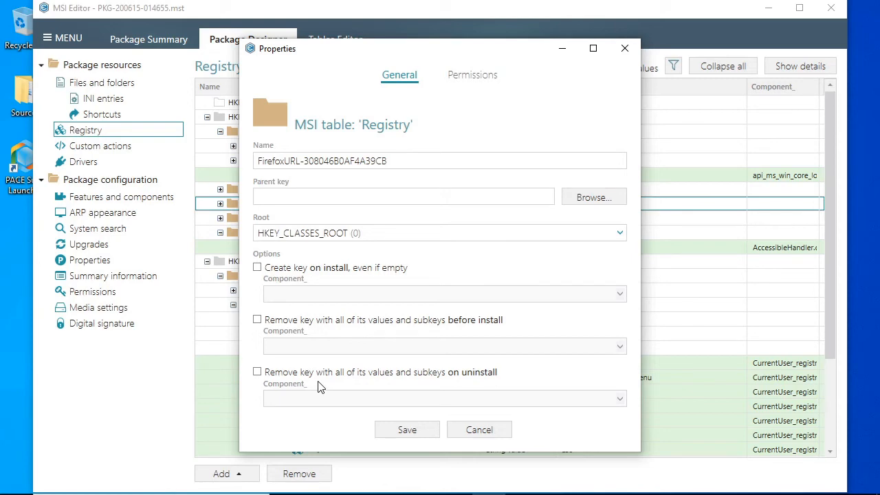
left_click(492, 427)
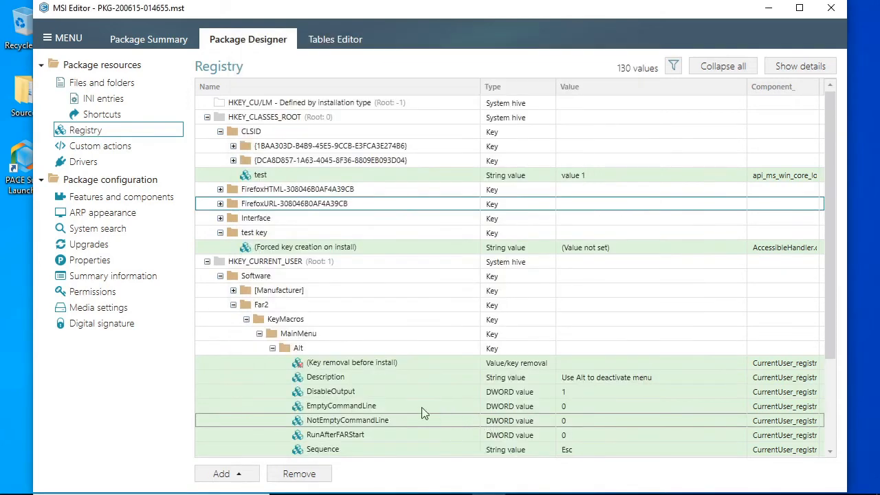
Step: Review the EmptyCommandLine value's properties and its available value processing methods, and save without editing
right_click(369, 402)
left_click(412, 321)
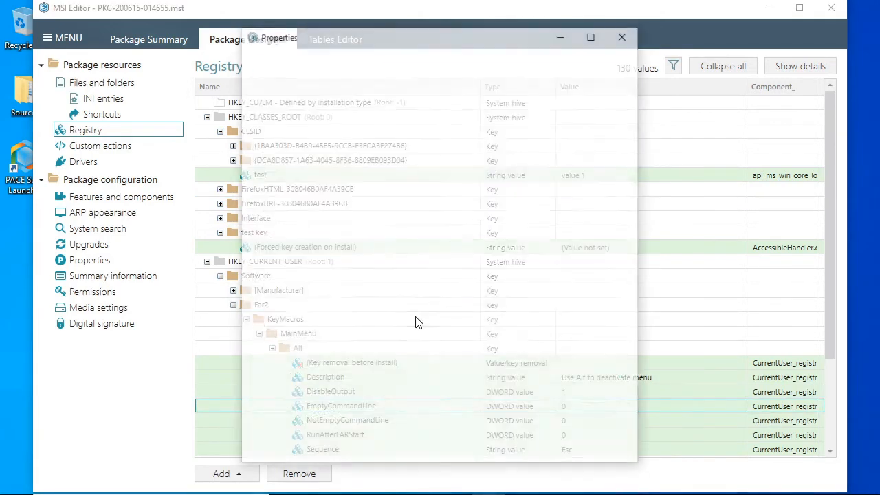
left_click(441, 122)
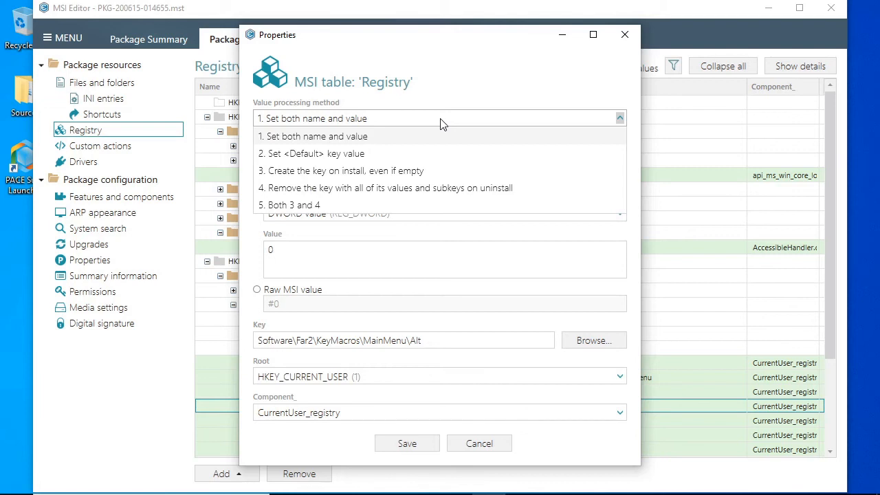
left_click(442, 124)
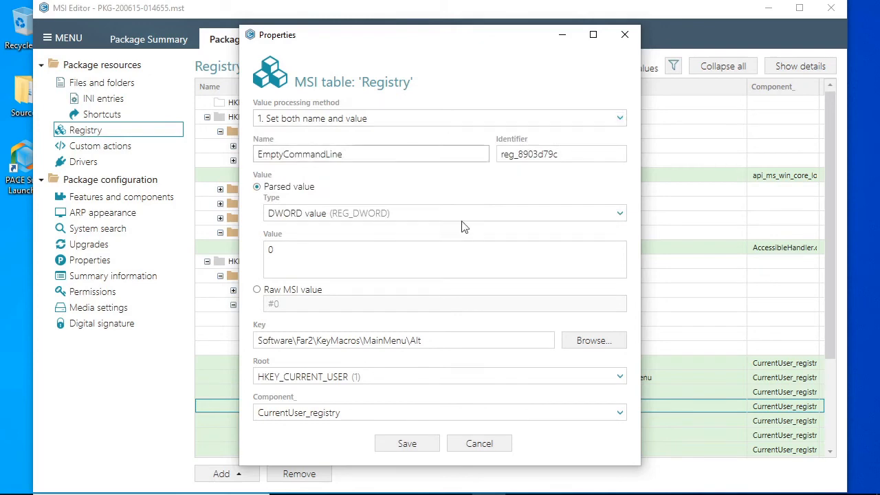
left_click(436, 441)
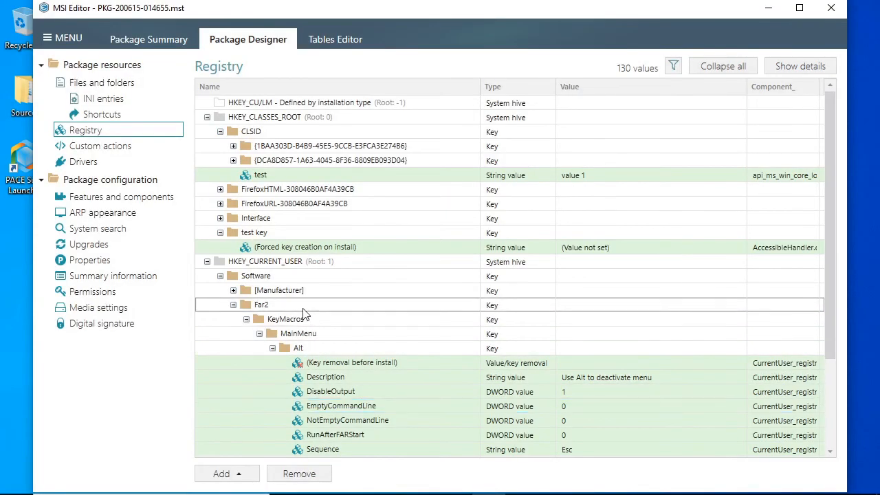
Step: Move the Far2 key from HKEY_CURRENT_USER\Software to the Software key under HKEY_LOCAL_MACHINE
right_click(304, 308)
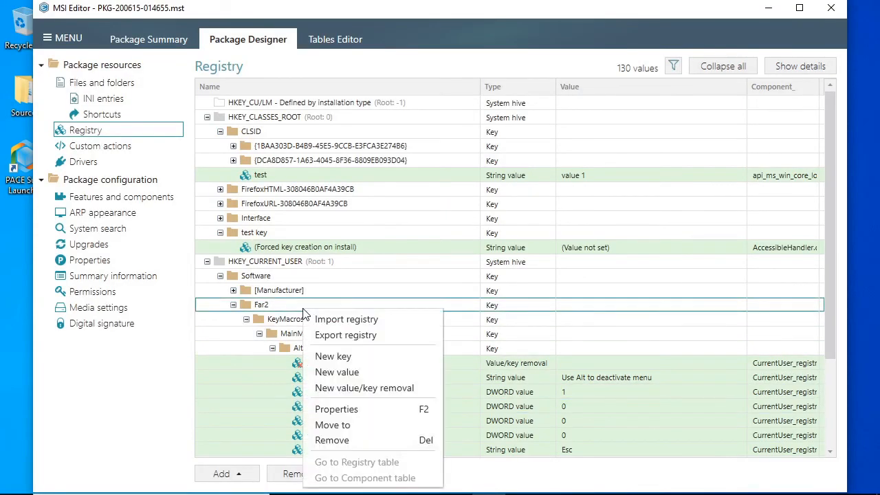
left_click(352, 424)
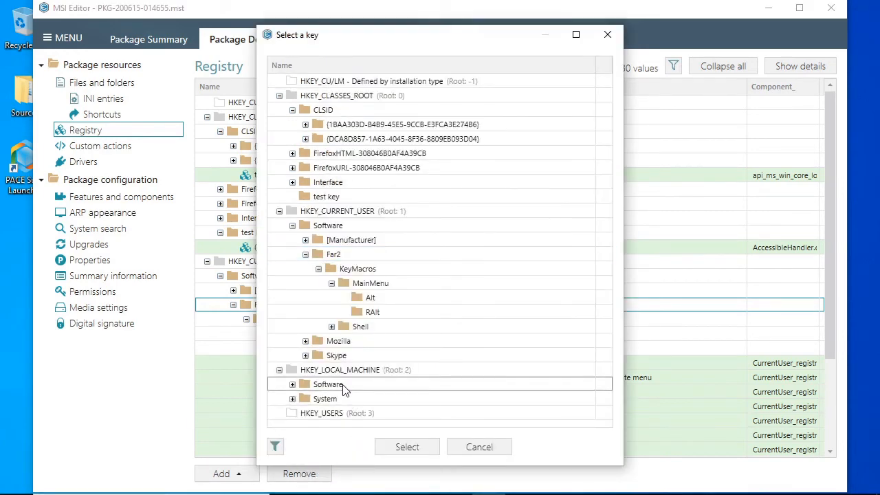
left_click(344, 389)
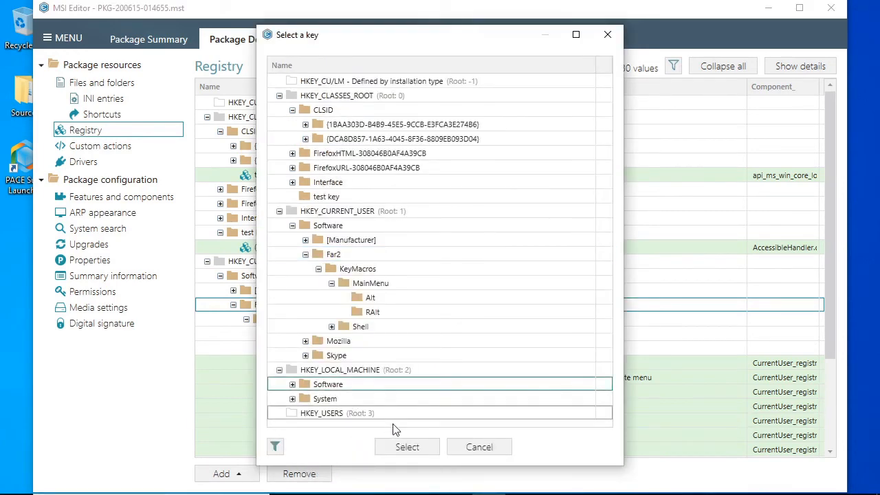
left_click(414, 446)
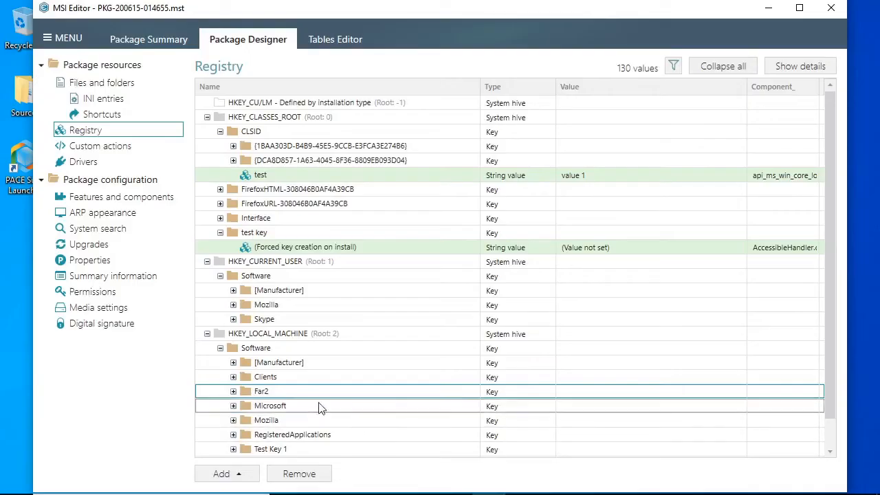
Step: Enable permission changes for the moved Far2 key and add the Built-in users (BU) group with full control allowed
right_click(299, 390)
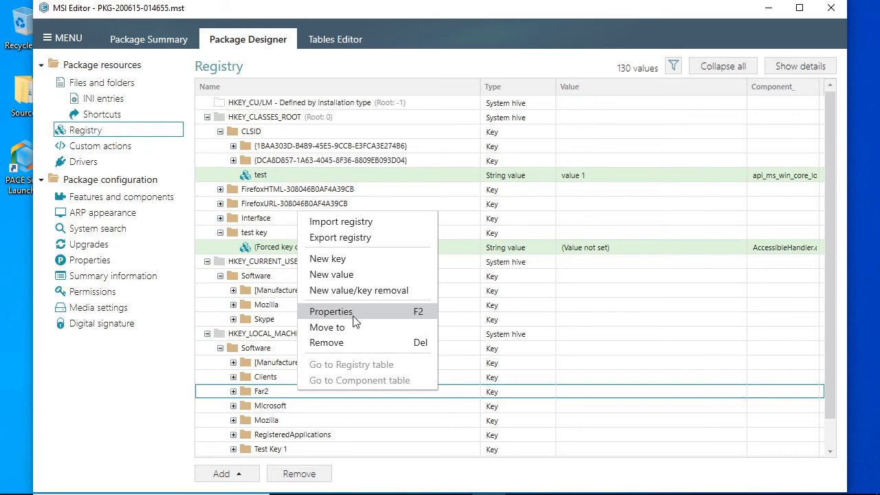
left_click(331, 312)
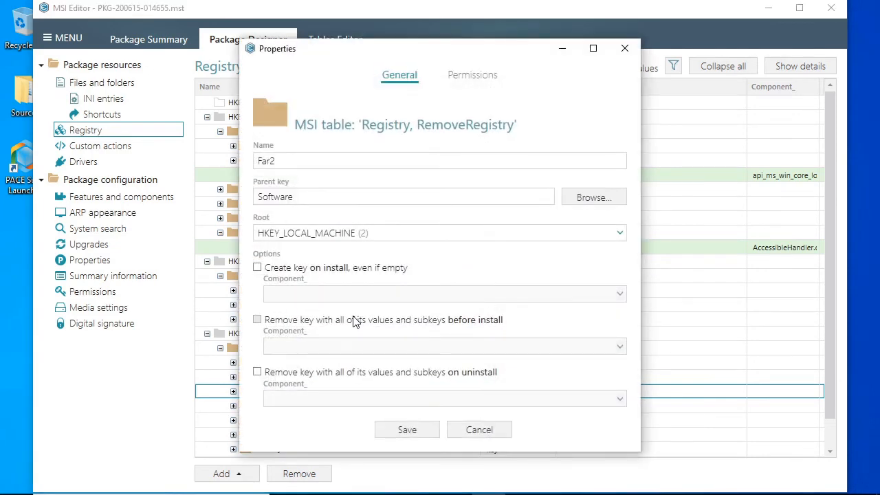
left_click(477, 76)
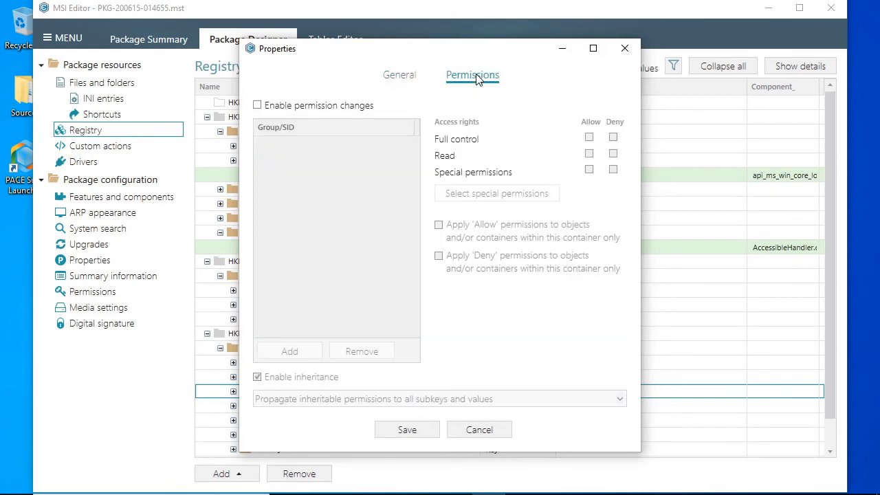
left_click(345, 108)
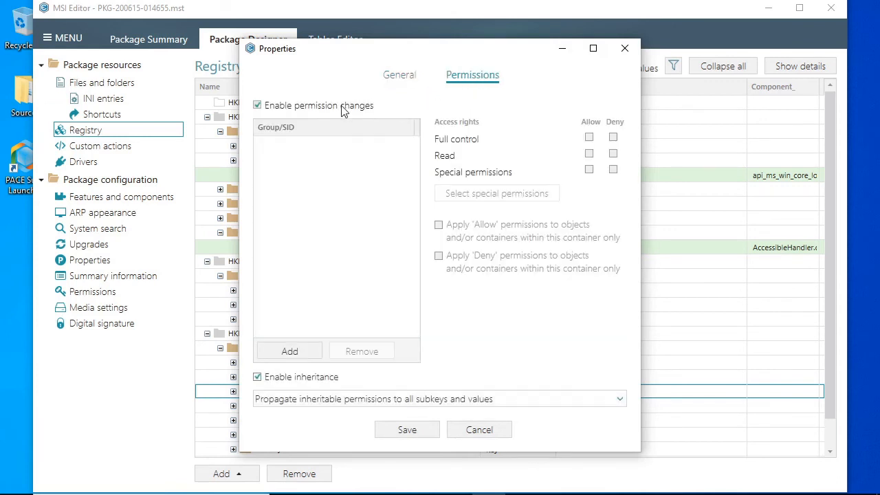
left_click(288, 350)
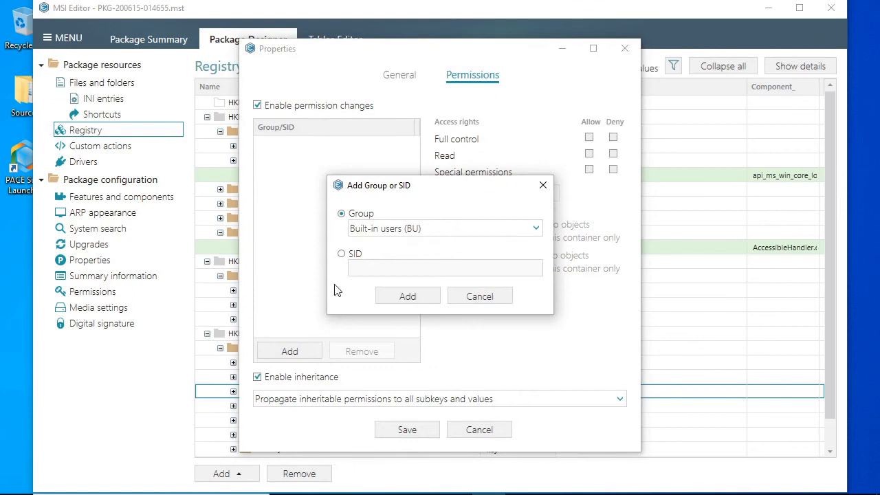
left_click(382, 230)
left_click(383, 233)
left_click(414, 296)
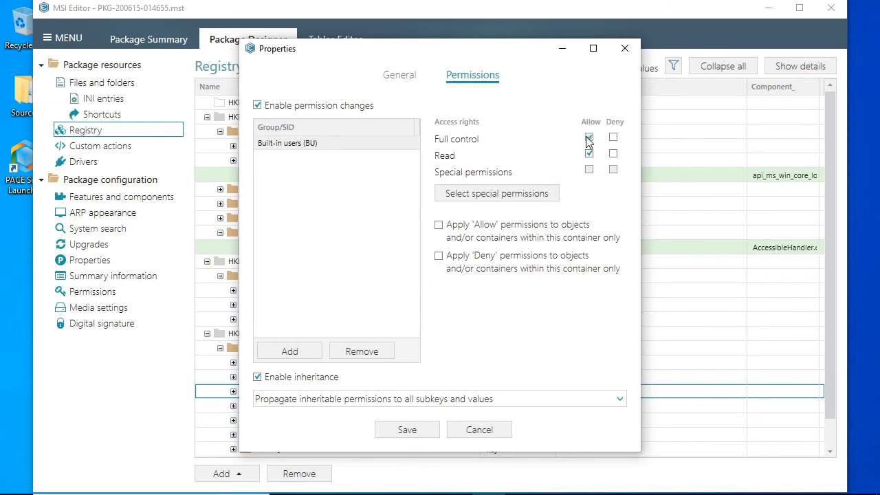
Step: Review the Built-in users group's special permissions without editing them, and save the Far2 key's permission changes
left_click(532, 198)
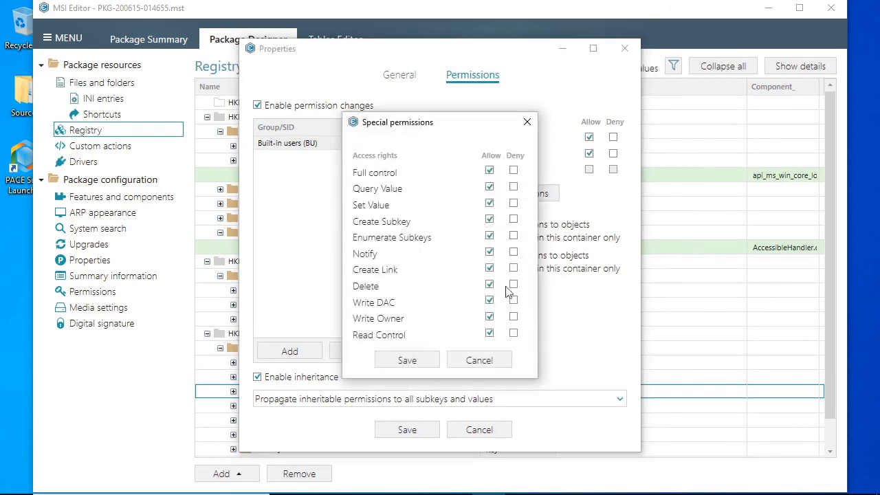
left_click(481, 359)
left_click(420, 433)
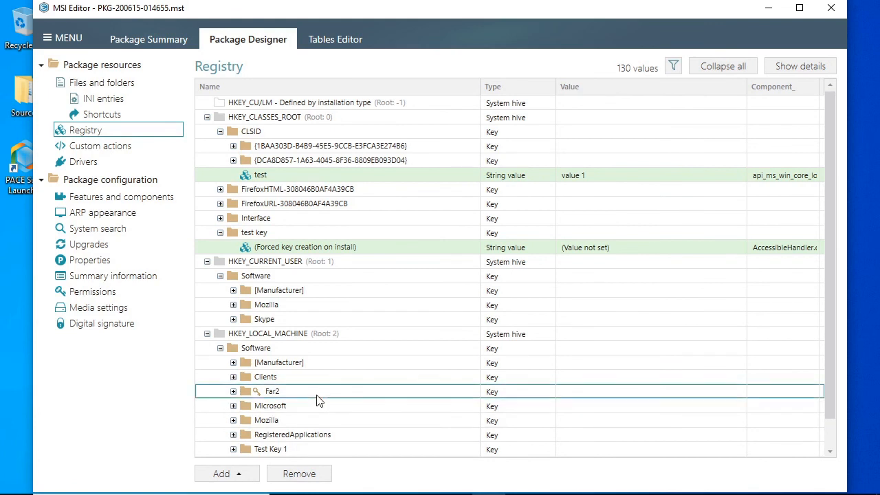
Step: Create a new value/key removal under Far2 with the method "Remove value on install" and the name "value 1"
right_click(319, 399)
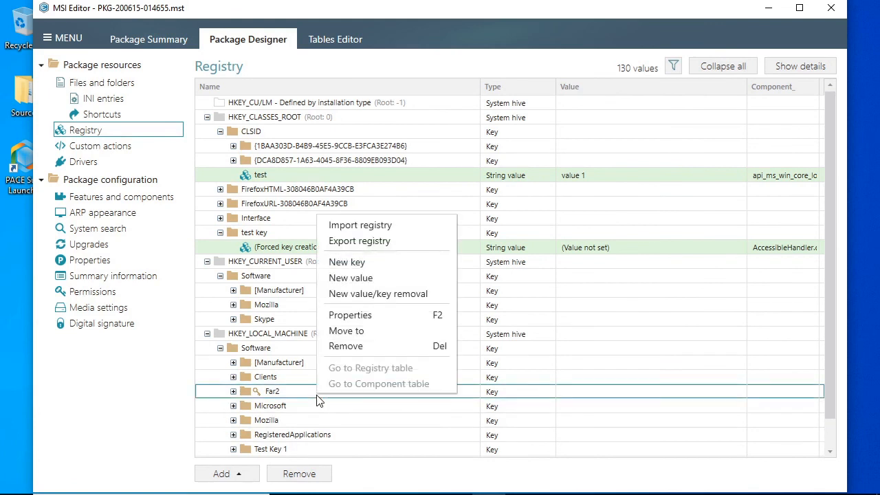
left_click(364, 294)
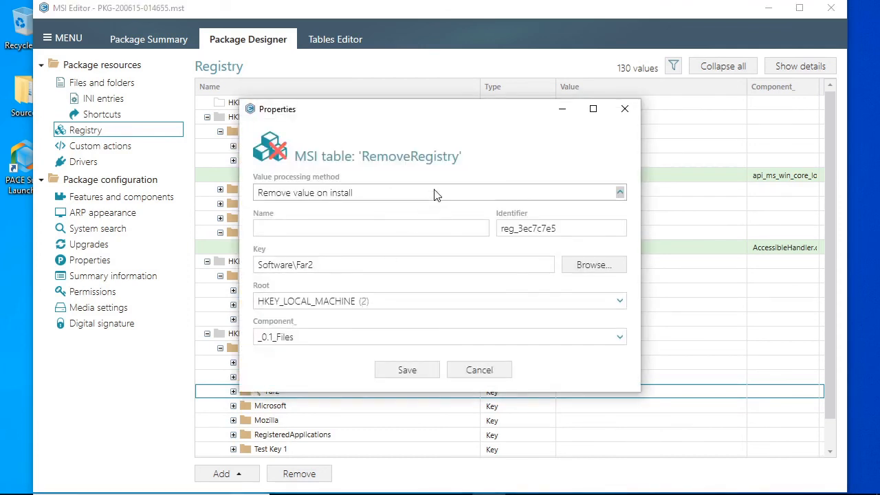
left_click(433, 195)
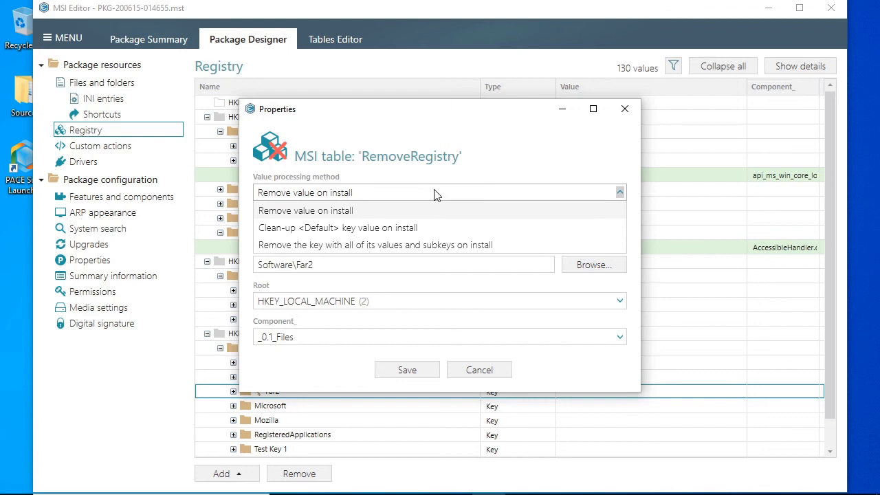
left_click(434, 195)
left_click(411, 232)
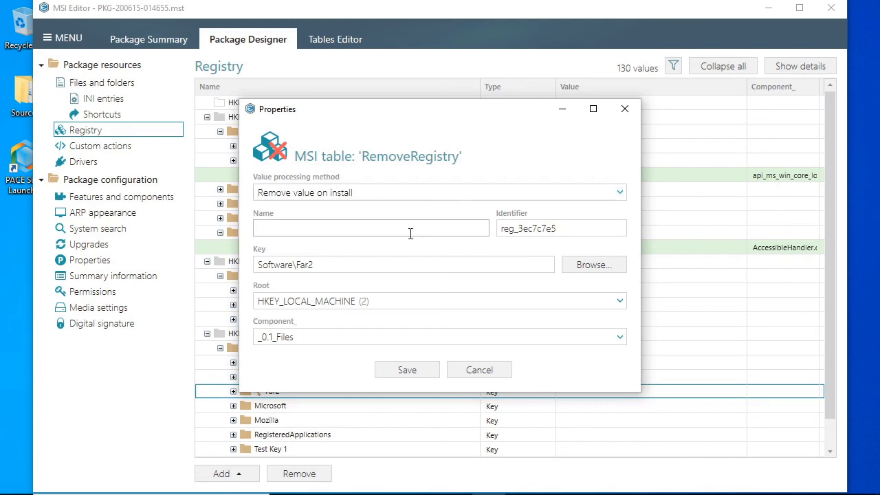
type("value 1")
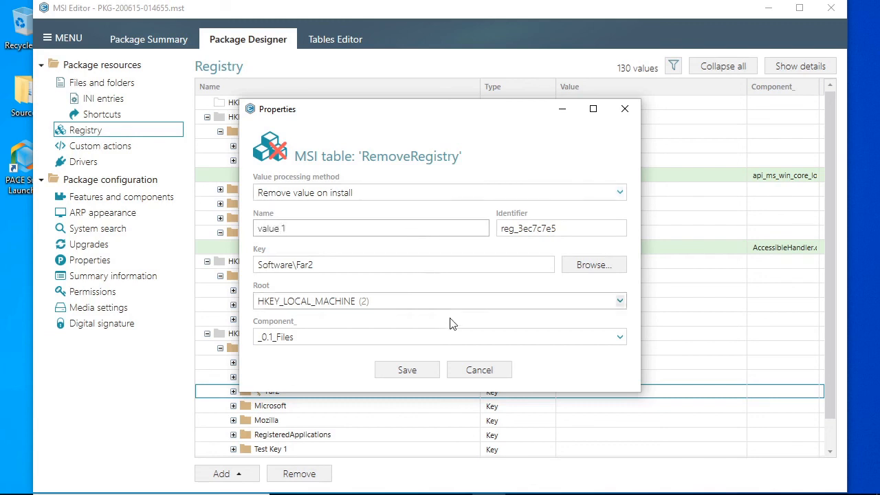
Step: Assign the value removal to the api_ms_win_core_processthreads_l1_1_1.dll component and save it
left_click(465, 339)
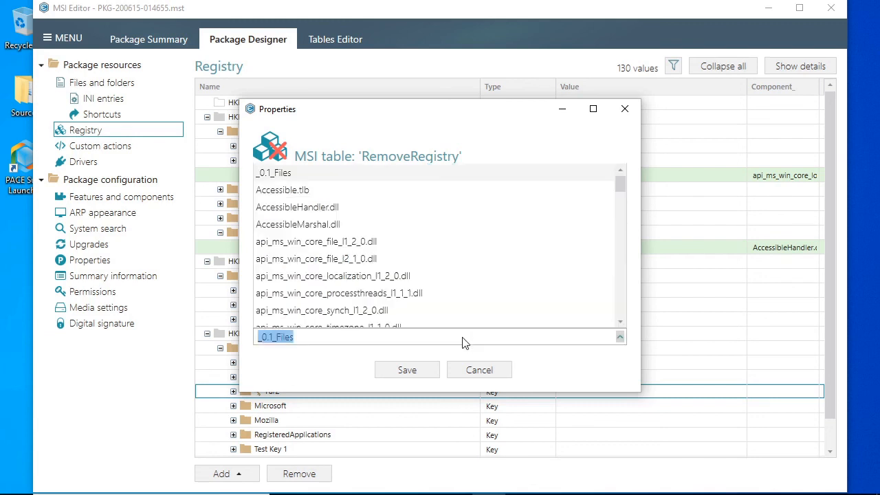
left_click(449, 298)
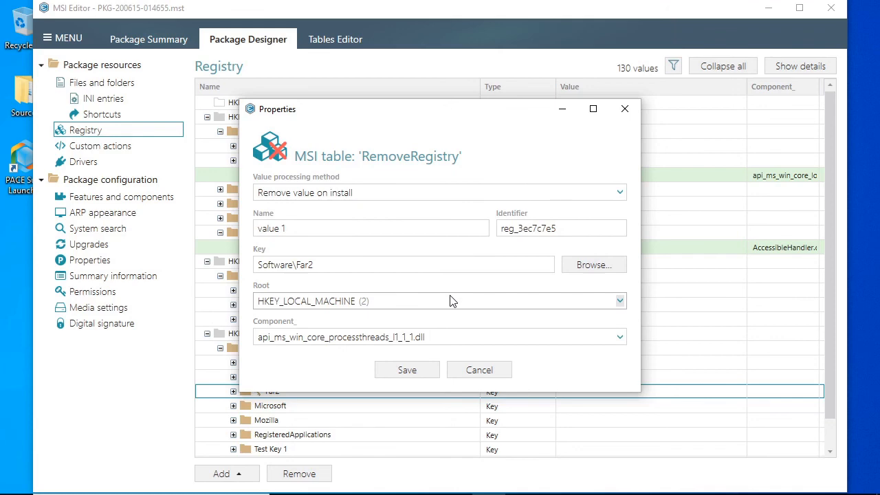
left_click(429, 369)
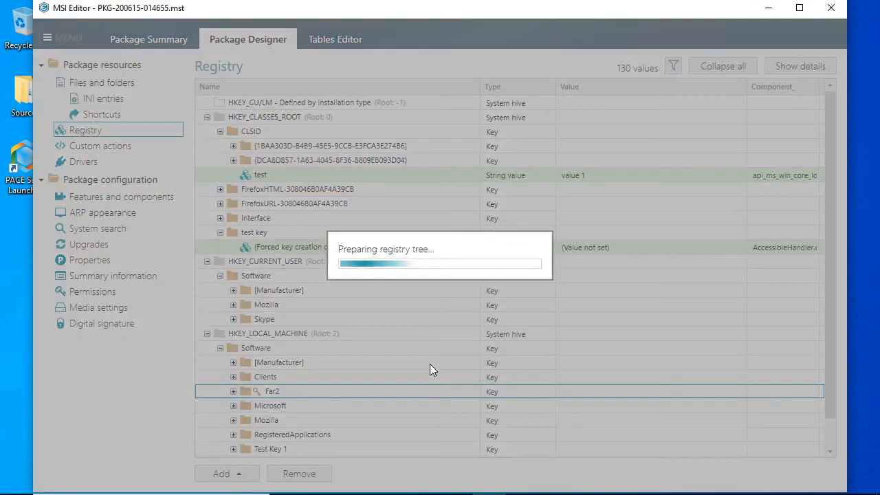